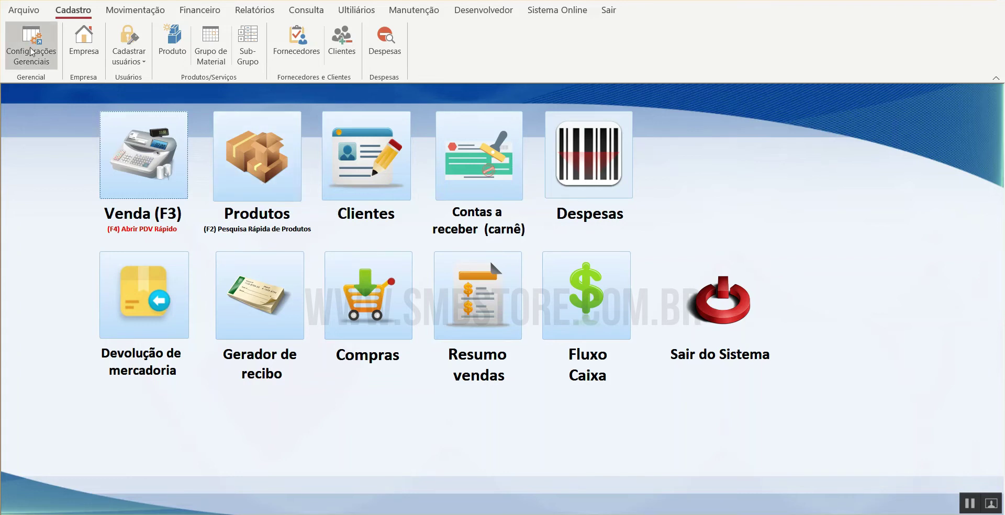
Review the sales, product registration, credit sales and receipt printing settings in the managerial configuration, and close it
{"action": "left_click", "coordinate": [26, 52]}
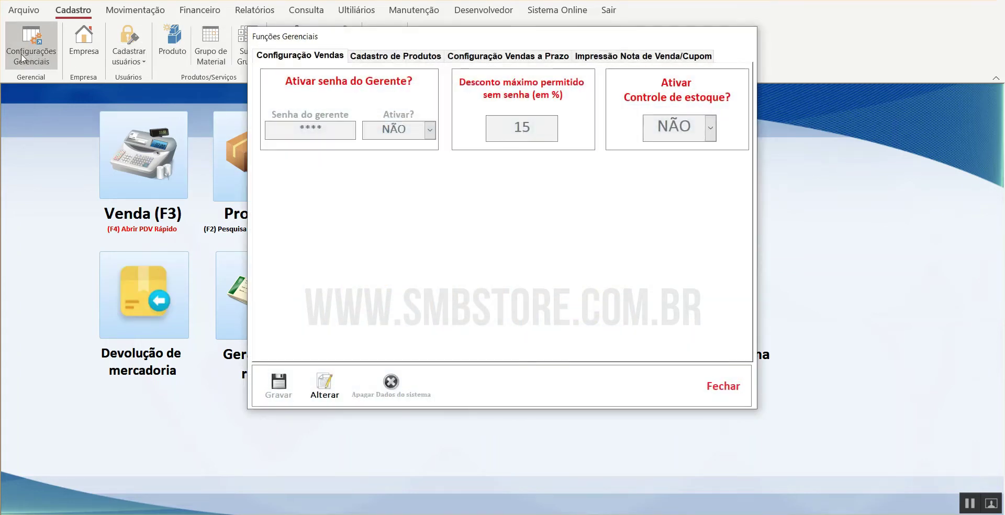
{"action": "left_click", "coordinate": [379, 57]}
{"action": "left_click", "coordinate": [503, 57]}
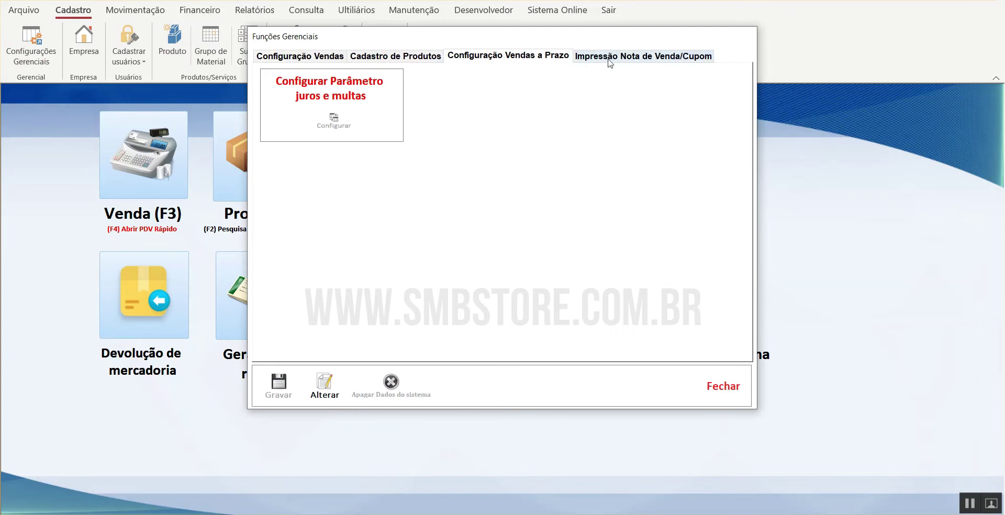
{"action": "left_click", "coordinate": [611, 58]}
{"action": "left_click", "coordinate": [325, 58]}
{"action": "left_click", "coordinate": [398, 58]}
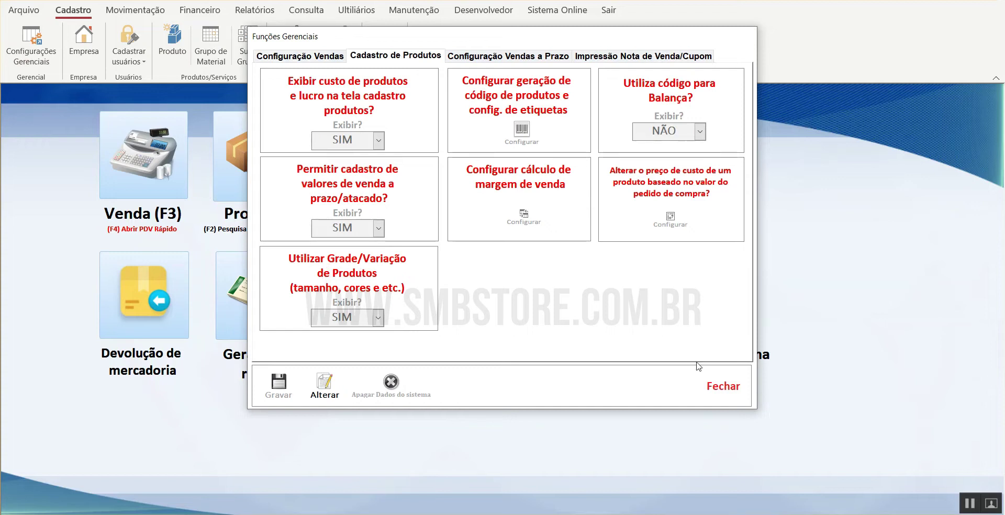
{"action": "left_click", "coordinate": [721, 386]}
Find the product CALÇA JEANS FEMININA in the product register and open its record for editing
{"action": "left_click", "coordinate": [278, 186]}
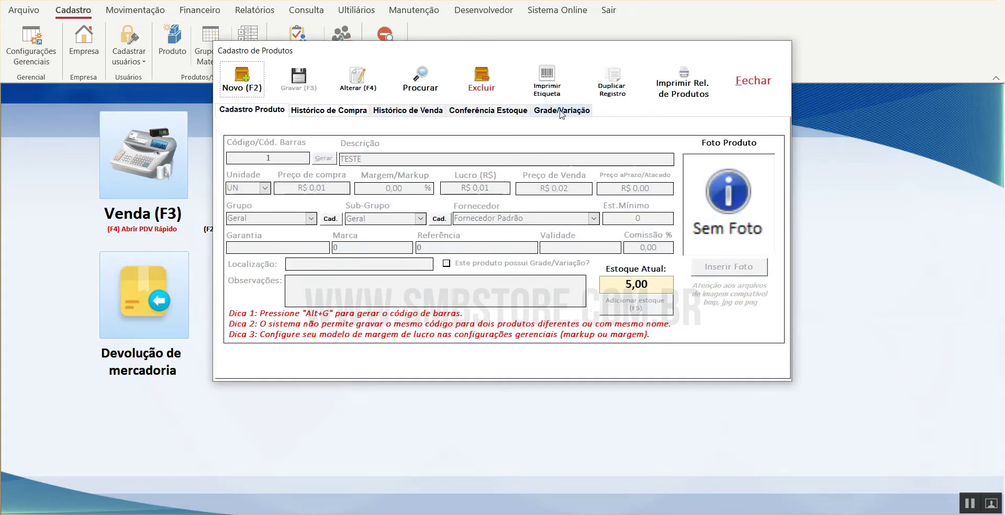
{"action": "left_click", "coordinate": [428, 86]}
{"action": "left_click", "coordinate": [337, 188]}
{"action": "double_click", "coordinate": [337, 188]}
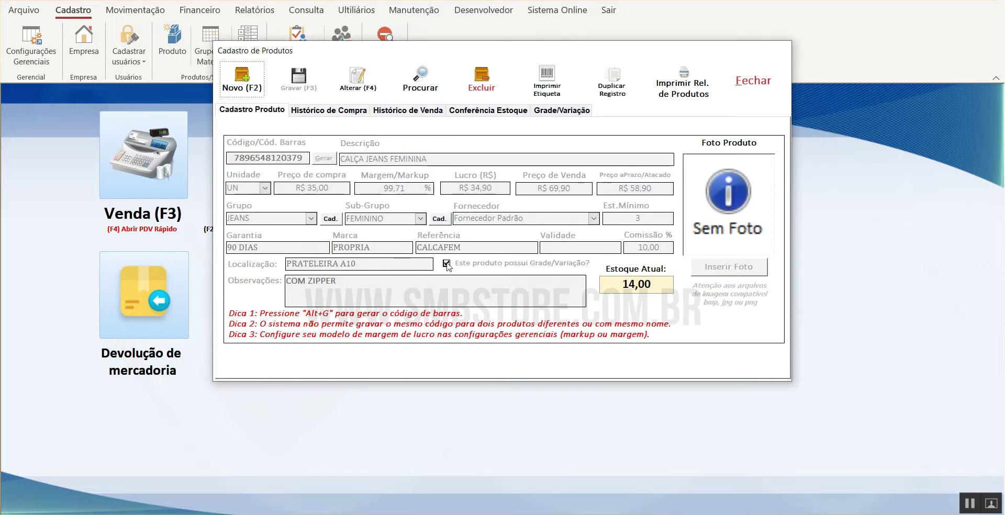
{"action": "left_click", "coordinate": [348, 90]}
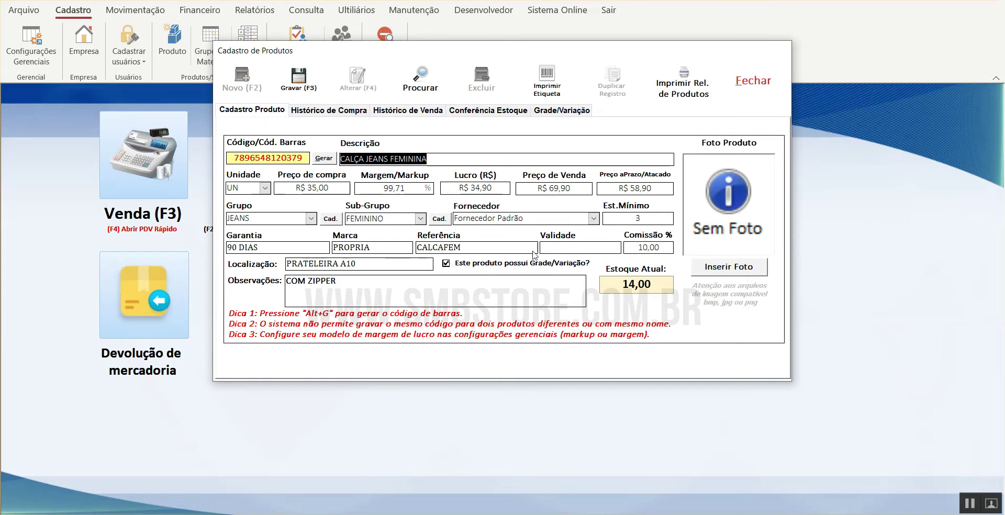
Check the stock quantities per grade/variation of CALÇA JEANS FEMININA, and save and close the product record
{"action": "left_click", "coordinate": [556, 113]}
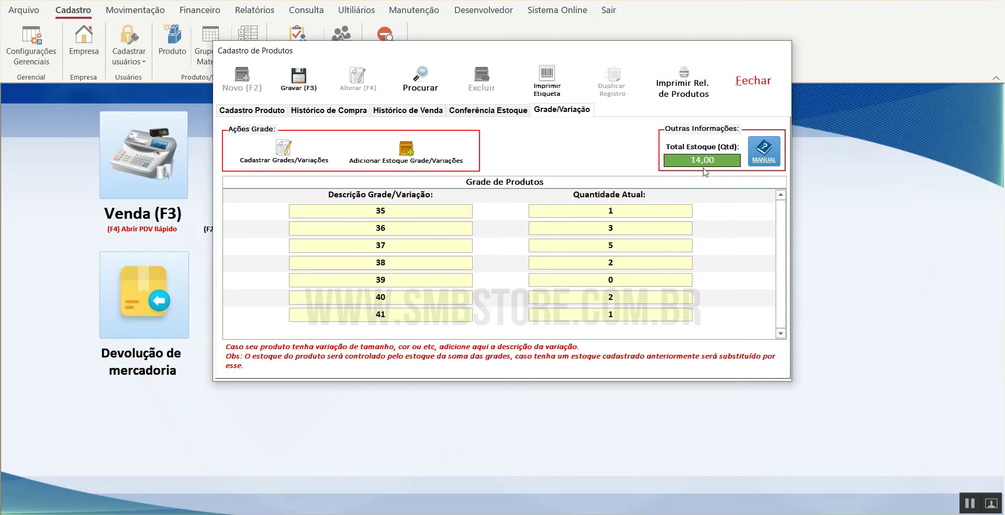
{"action": "left_click", "coordinate": [283, 111]}
{"action": "left_click", "coordinate": [563, 111]}
{"action": "left_click", "coordinate": [314, 90]}
{"action": "left_click", "coordinate": [753, 81]}
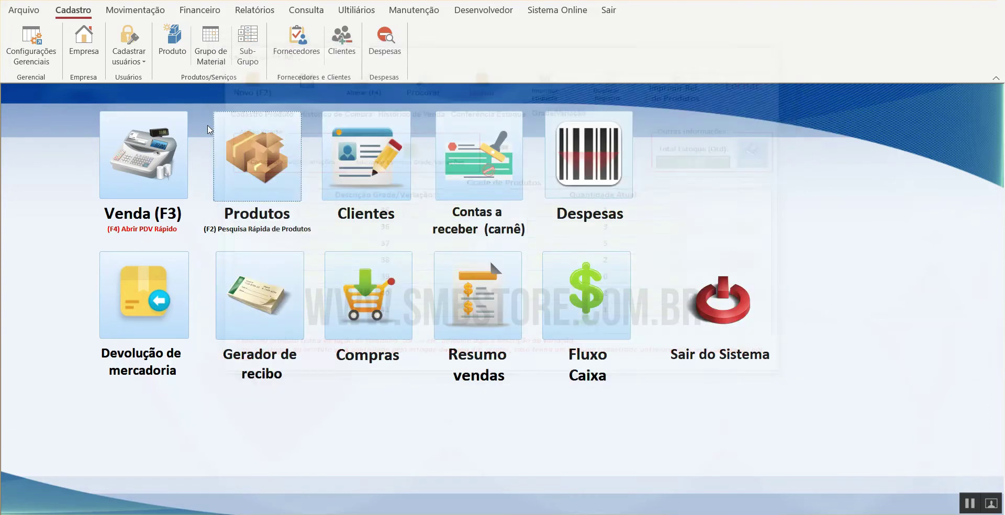
Start a sale and add one CALÇA JEANS FEMININA in grade 39
{"action": "key", "text": "F3"}
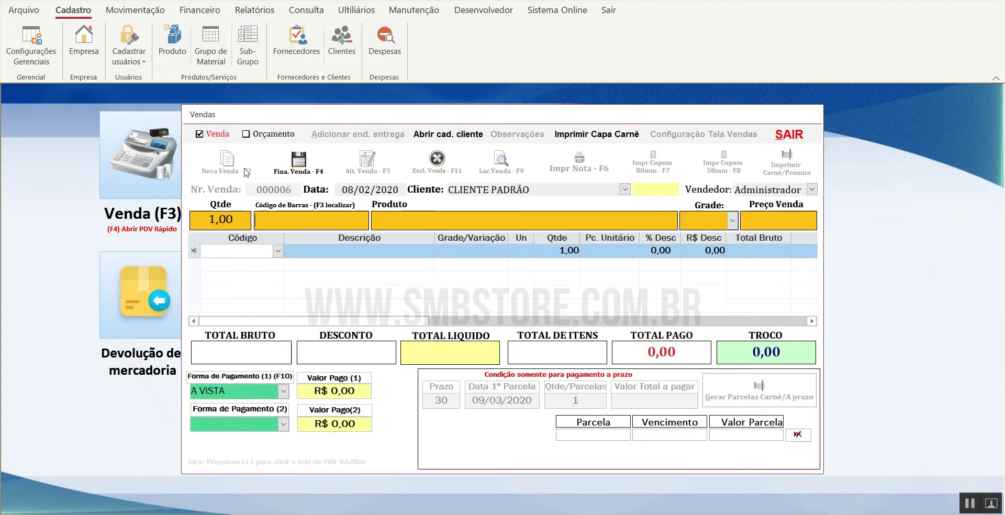
{"action": "key", "text": "F3"}
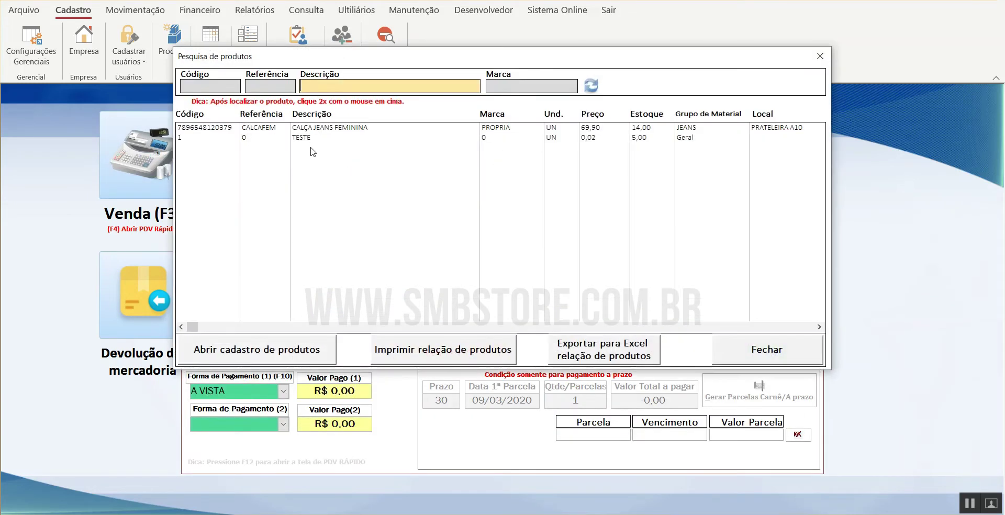
{"action": "double_click", "coordinate": [322, 131]}
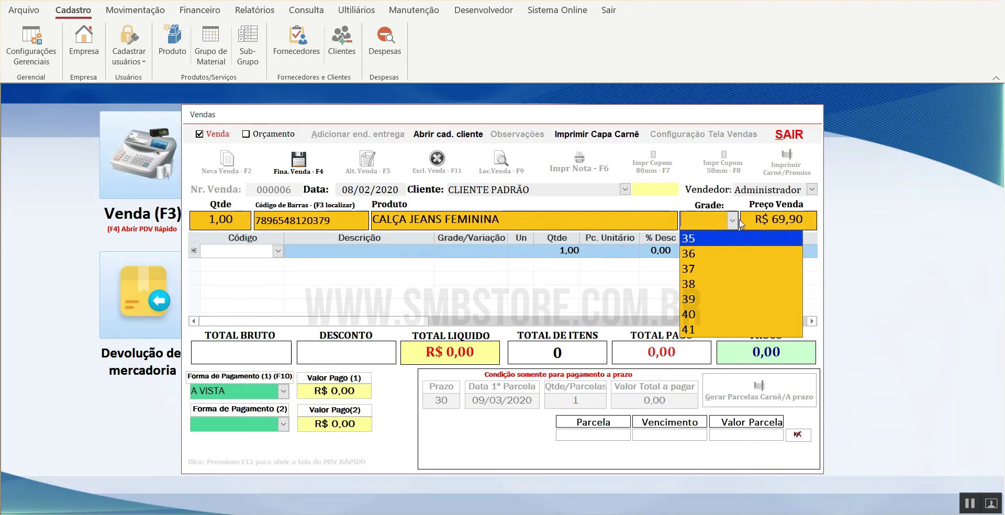
{"action": "left_click", "coordinate": [720, 297]}
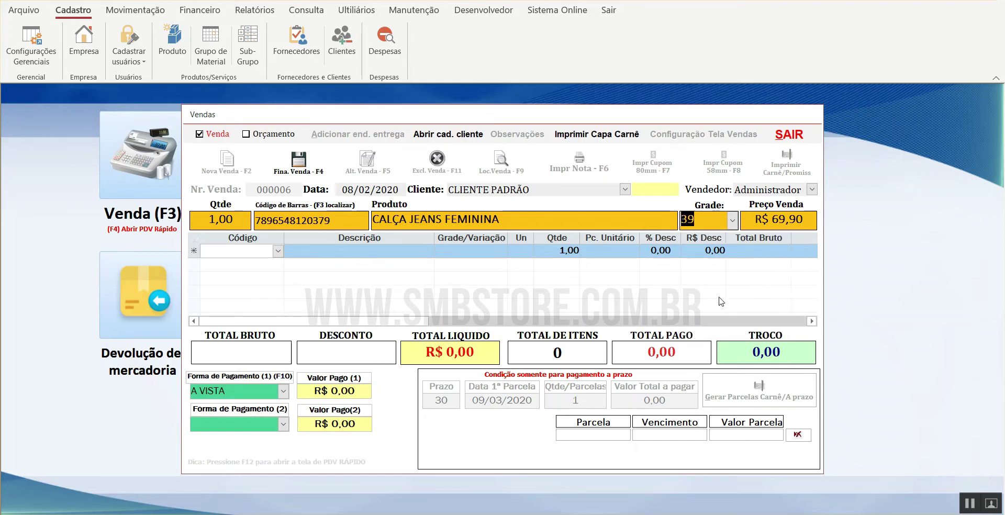
{"action": "key", "text": "Return"}
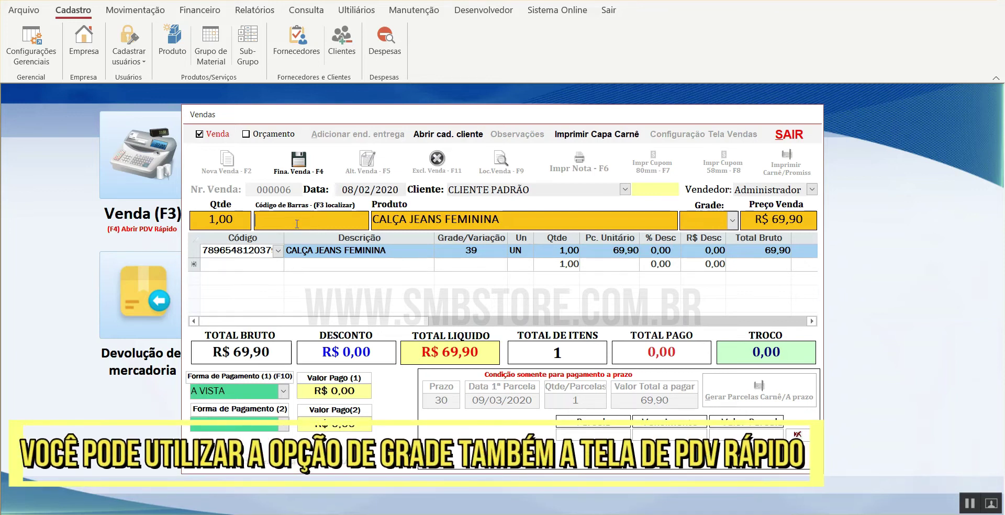
Look up the product TESTE and add one unit of it to the sale
{"action": "key", "text": "F3"}
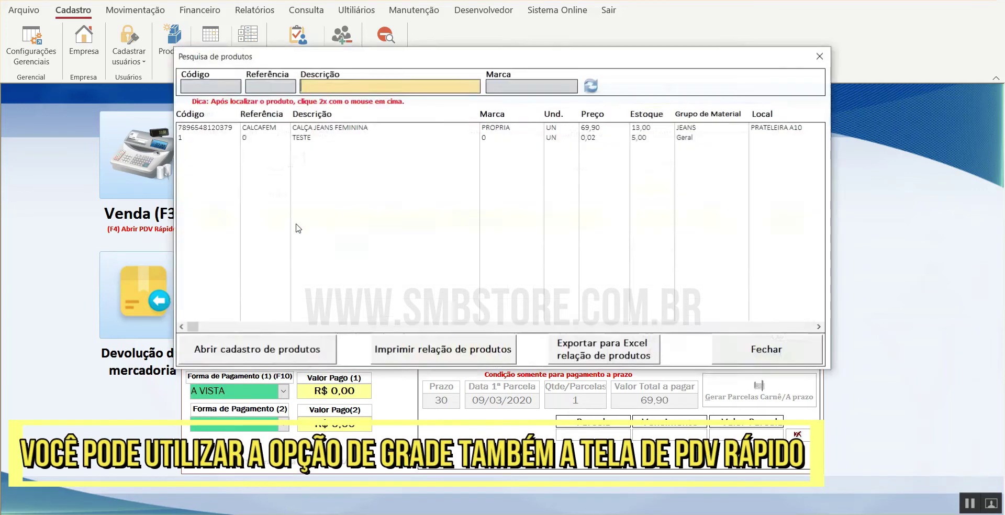
{"action": "left_click", "coordinate": [283, 138]}
{"action": "double_click", "coordinate": [284, 138]}
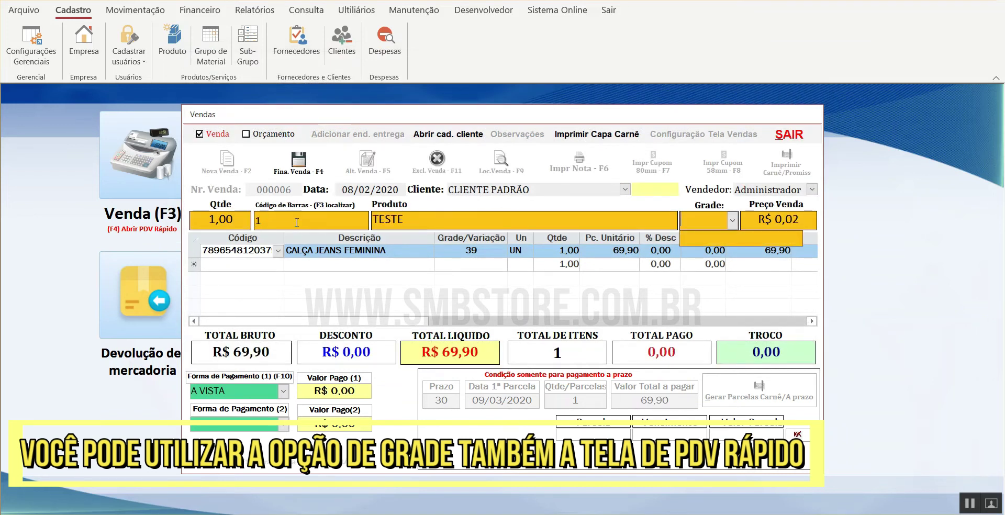
{"action": "key", "text": "Return"}
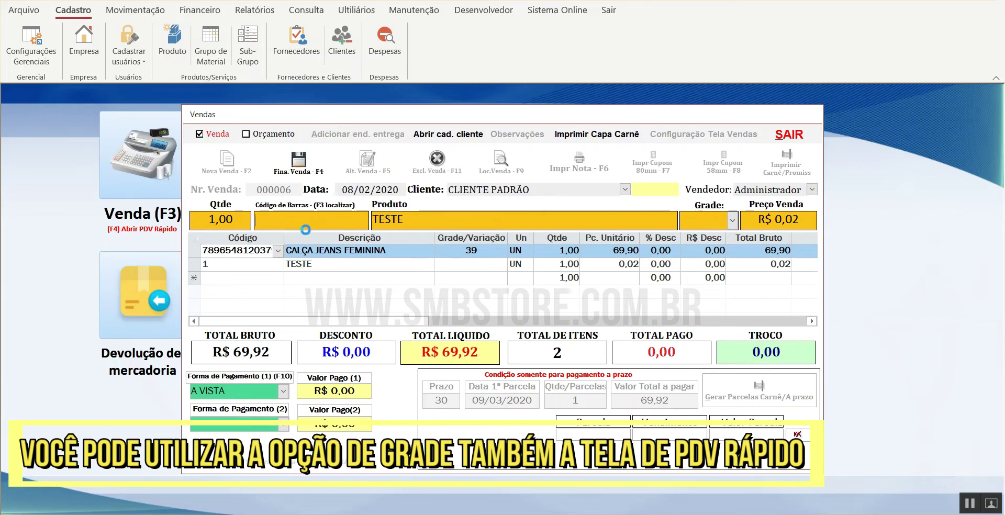
Try to add another CALÇA JEANS FEMININA to the sale without choosing a grade
{"action": "key", "text": "F3"}
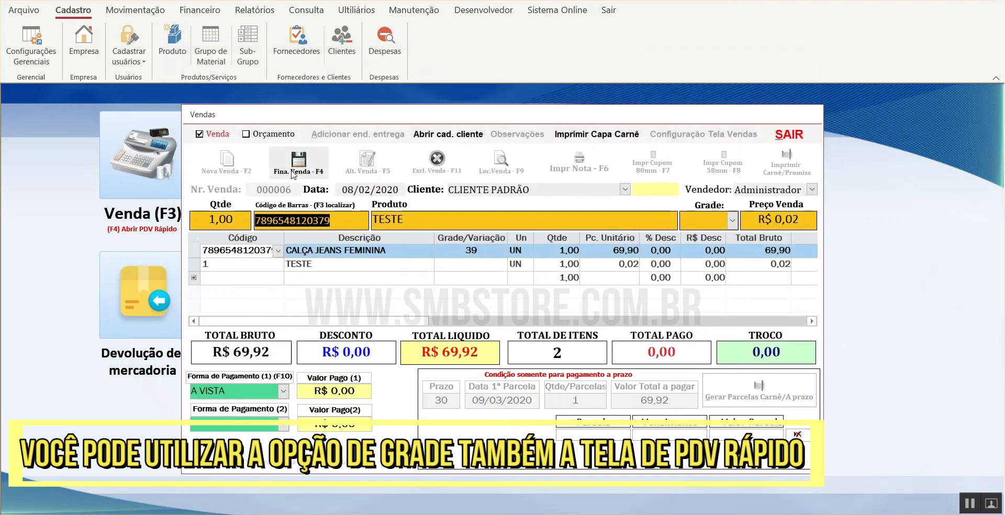
{"action": "key", "text": "Return"}
{"action": "key", "text": "Return"}
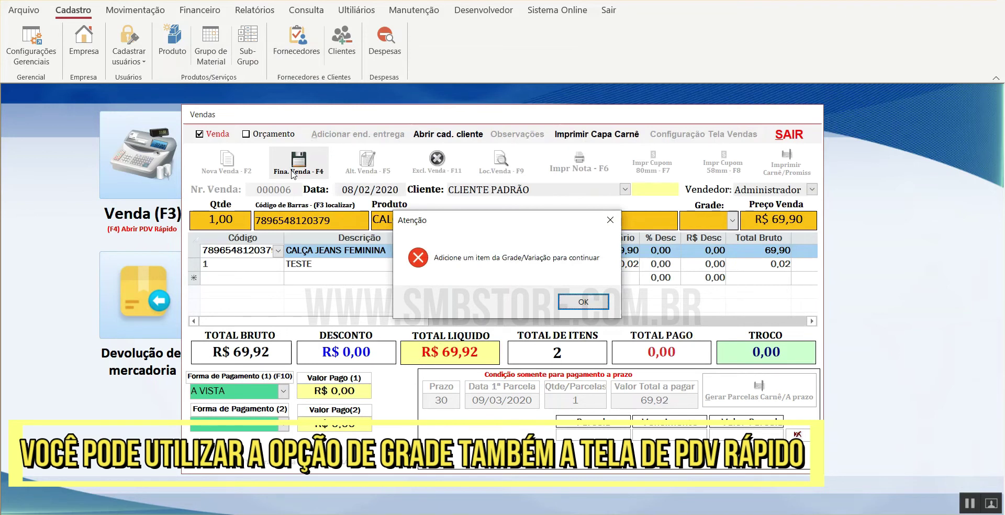
{"action": "key", "text": "Return"}
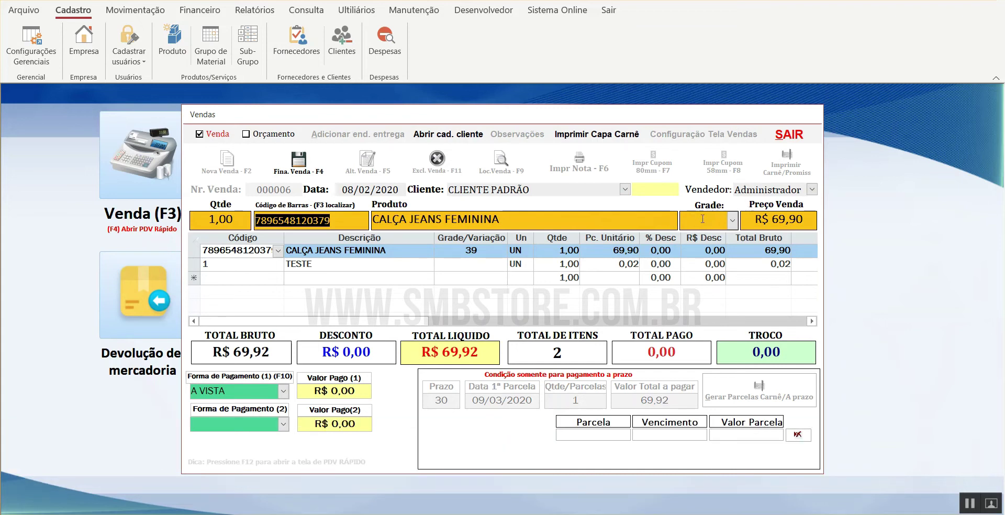
Finalize the sale and exit the sales window
{"action": "key", "text": "F4"}
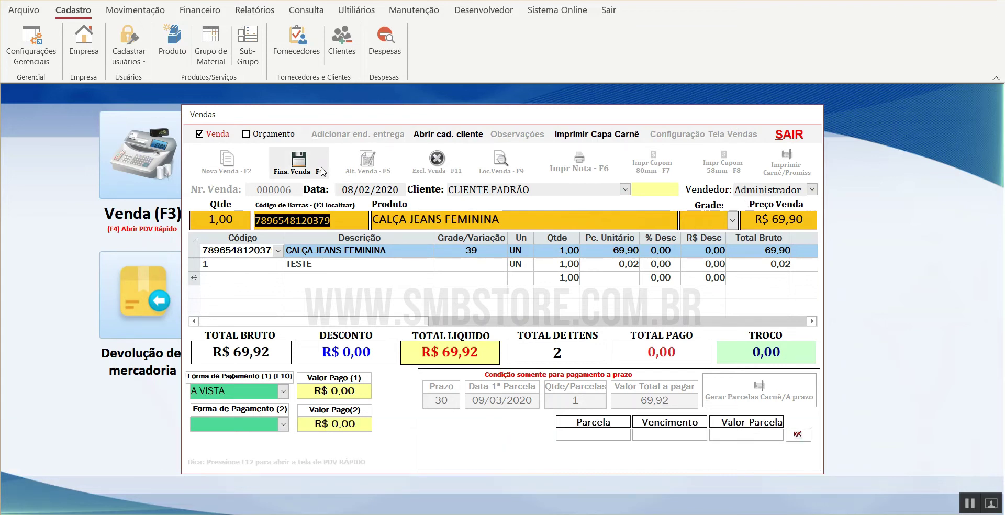
{"action": "left_click", "coordinate": [571, 299]}
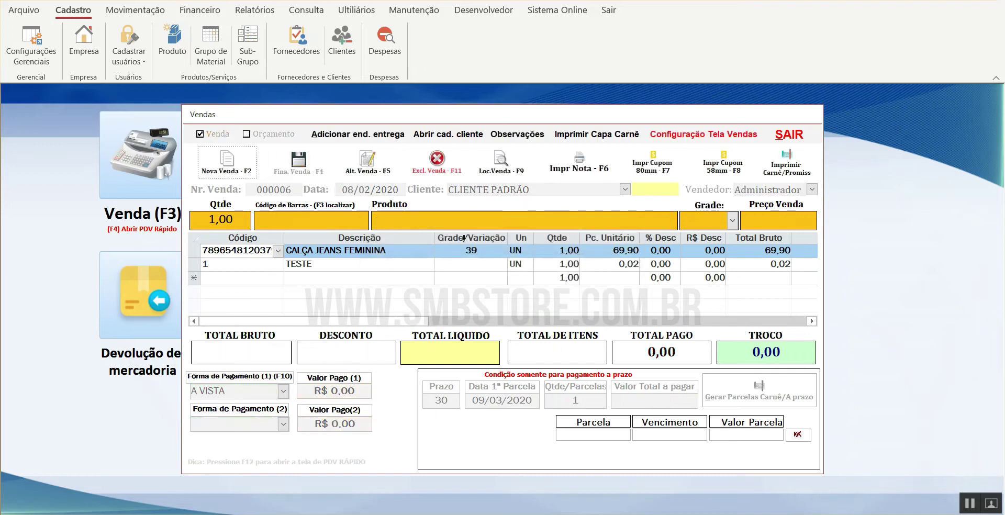
{"action": "left_click", "coordinate": [793, 139]}
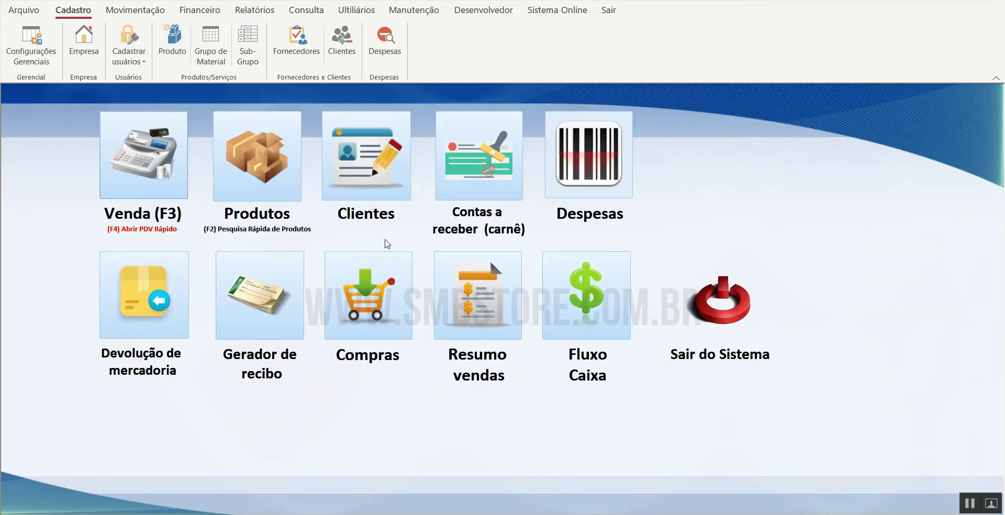
Open the TESTE product record, try to view its grade/variation data, and close the record
{"action": "left_click", "coordinate": [287, 179]}
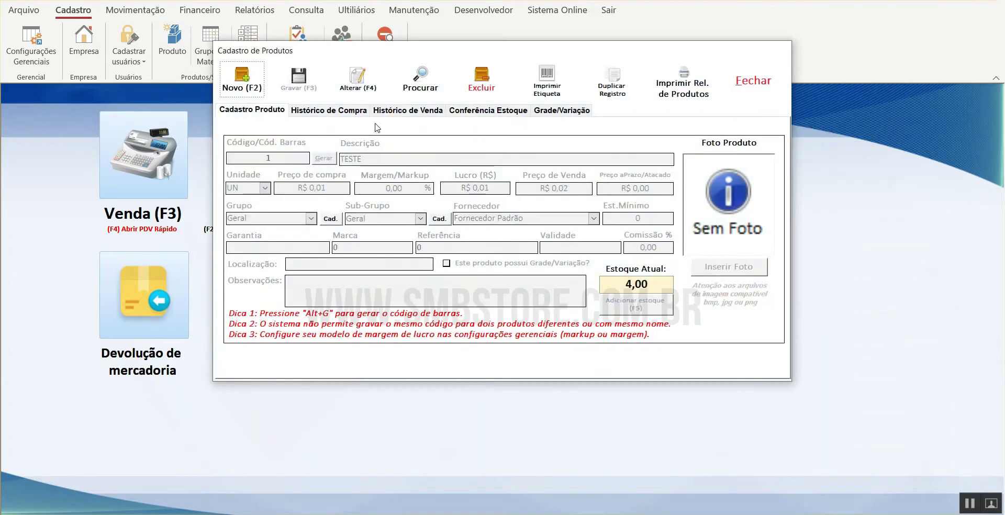
{"action": "left_click", "coordinate": [574, 111]}
{"action": "left_click", "coordinate": [597, 301]}
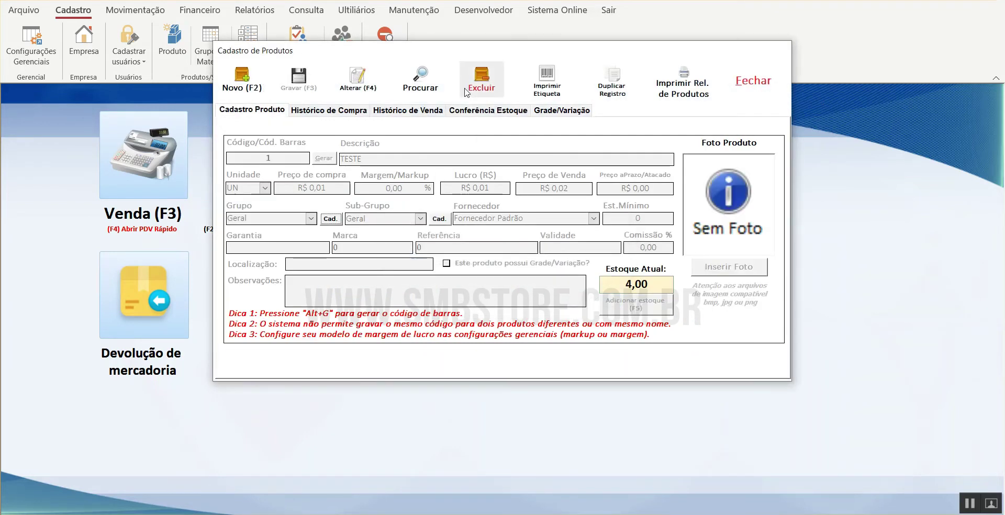
{"action": "key", "text": "Escape"}
Open CALÇA JEANS FEMININA from the quick product search and check its stock per grade/variation
{"action": "key", "text": "F2"}
{"action": "key", "text": "Down"}
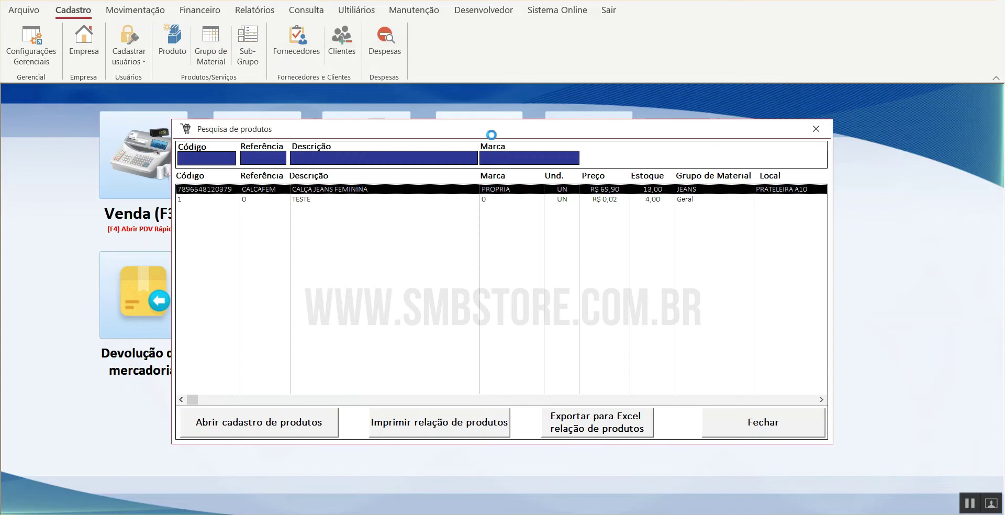
{"action": "key", "text": "Return"}
{"action": "left_click", "coordinate": [553, 109]}
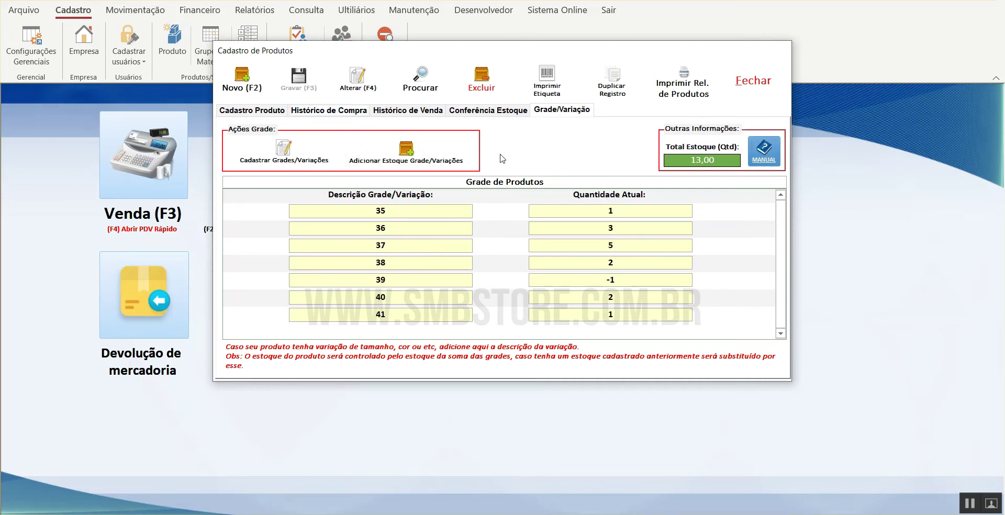
Review the purchase and sales history of CALÇA JEANS FEMININA and try to open its stock check
{"action": "left_click", "coordinate": [350, 115]}
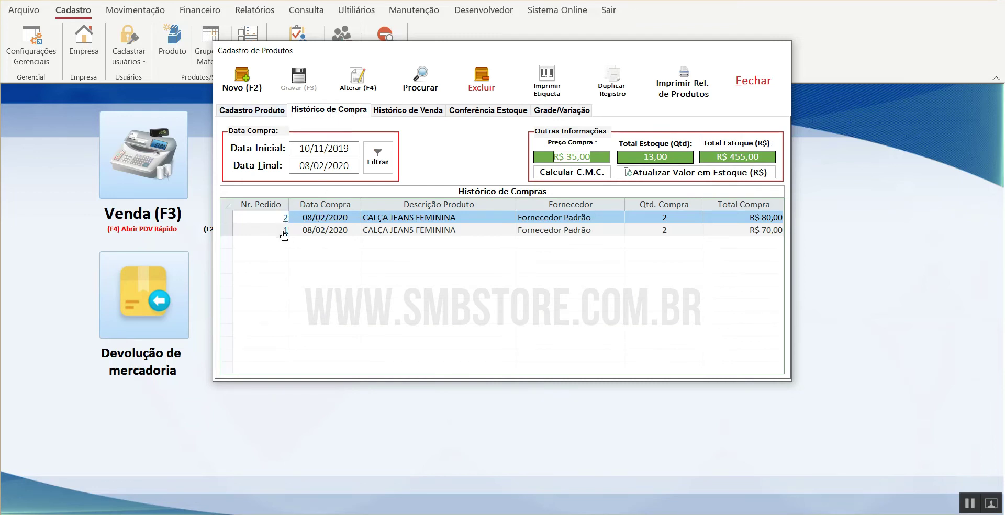
{"action": "left_click", "coordinate": [395, 111]}
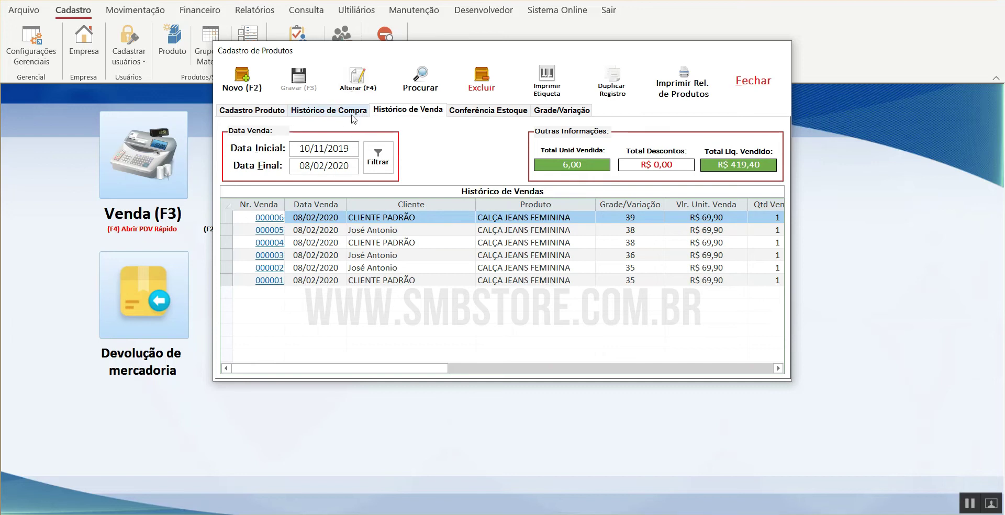
{"action": "left_click", "coordinate": [474, 109]}
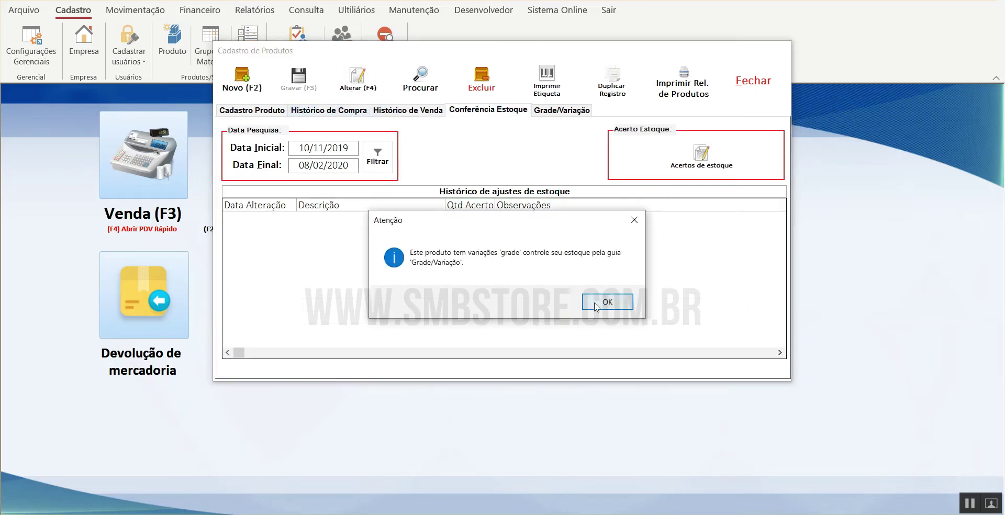
{"action": "left_click", "coordinate": [605, 302]}
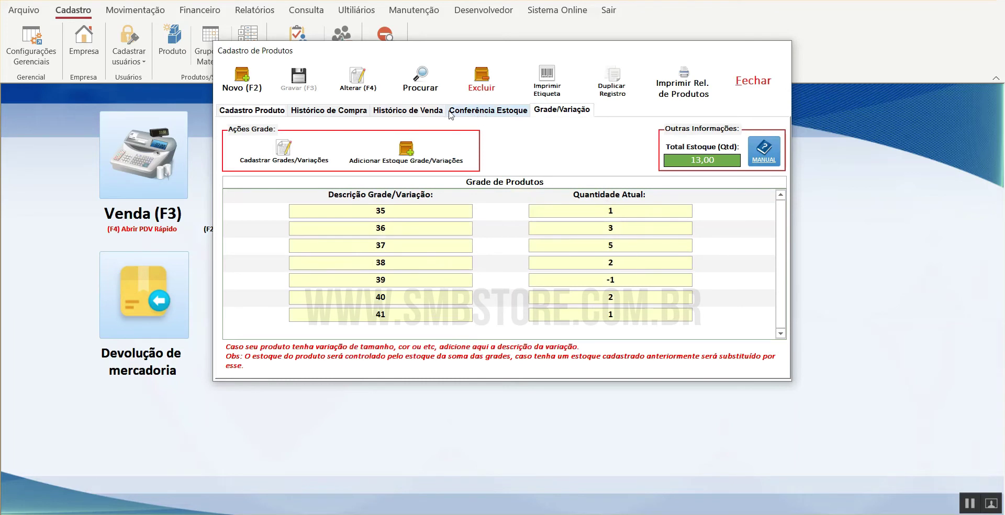
Find the product TESTE, view its stock adjustment history, and close the record
{"action": "left_click", "coordinate": [420, 76]}
{"action": "double_click", "coordinate": [321, 199]}
{"action": "left_click", "coordinate": [485, 110]}
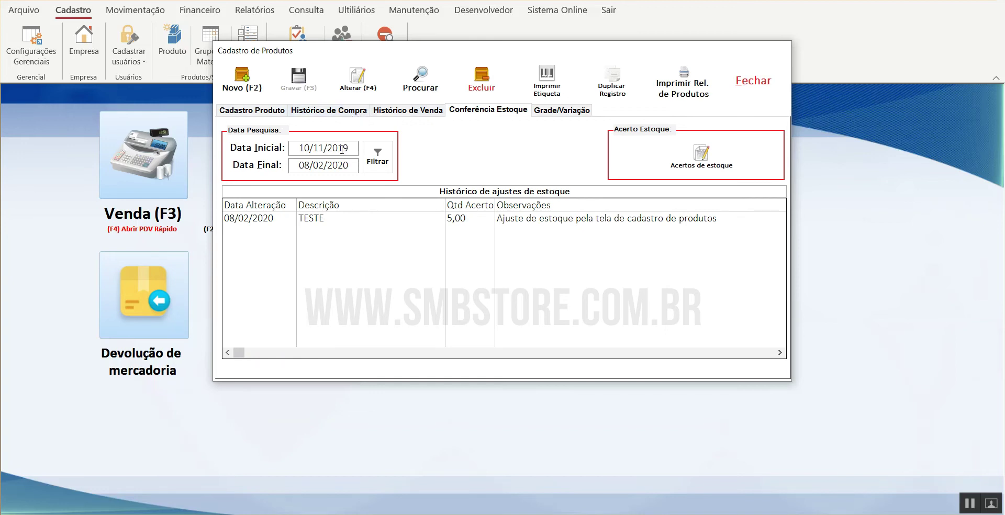
{"action": "key", "text": "Escape"}
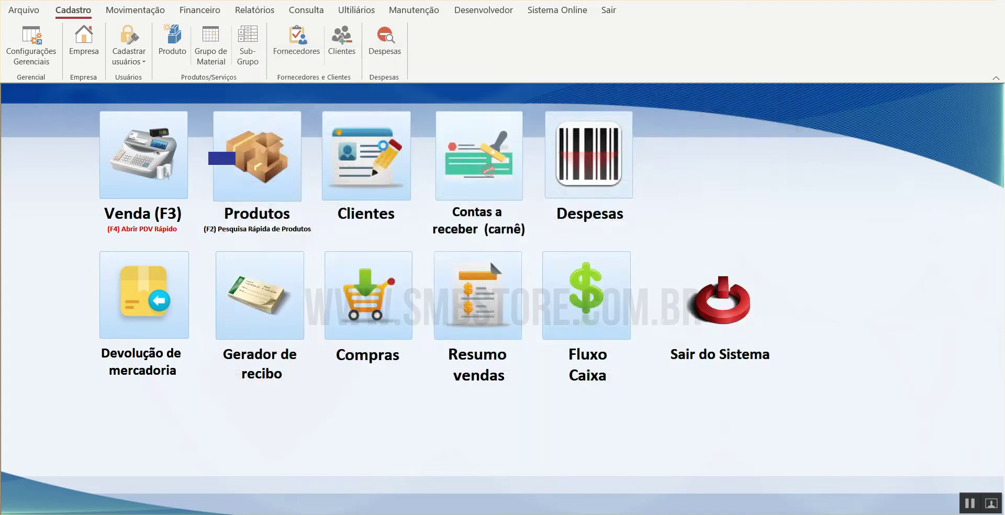
Reopen the CALÇA JEANS FEMININA record and calculate its average unit purchase cost (C.M.C.) in the purchase history
{"action": "key", "text": "F2"}
{"action": "left_click", "coordinate": [340, 189]}
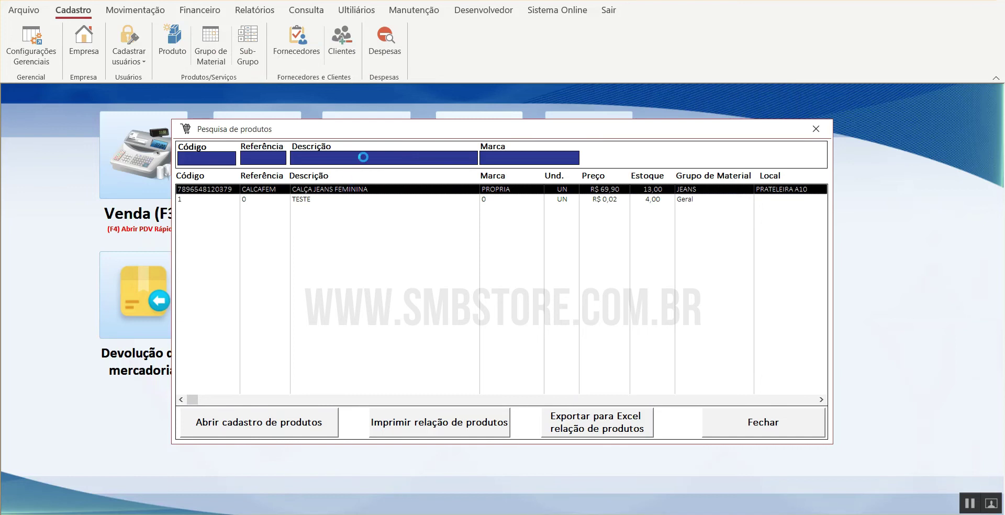
{"action": "left_click", "coordinate": [330, 110]}
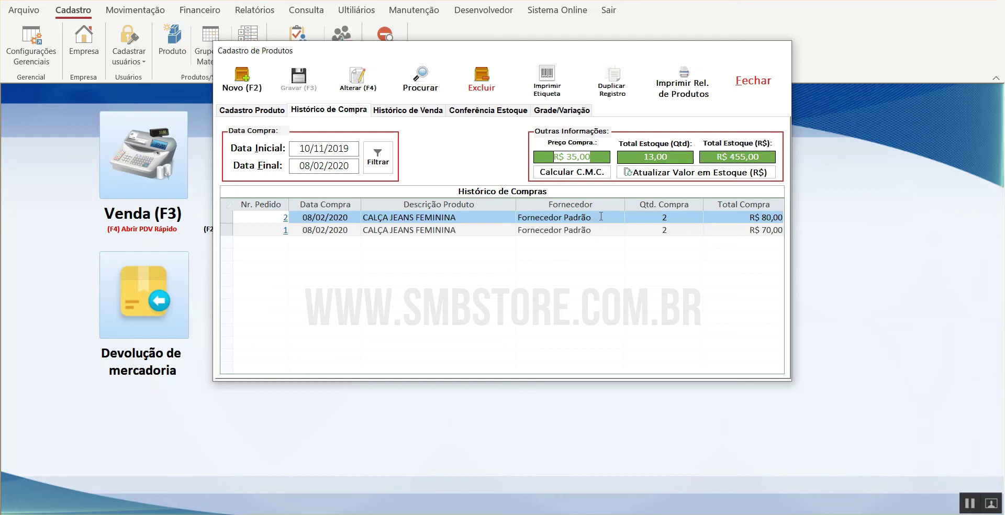
{"action": "left_click", "coordinate": [572, 174]}
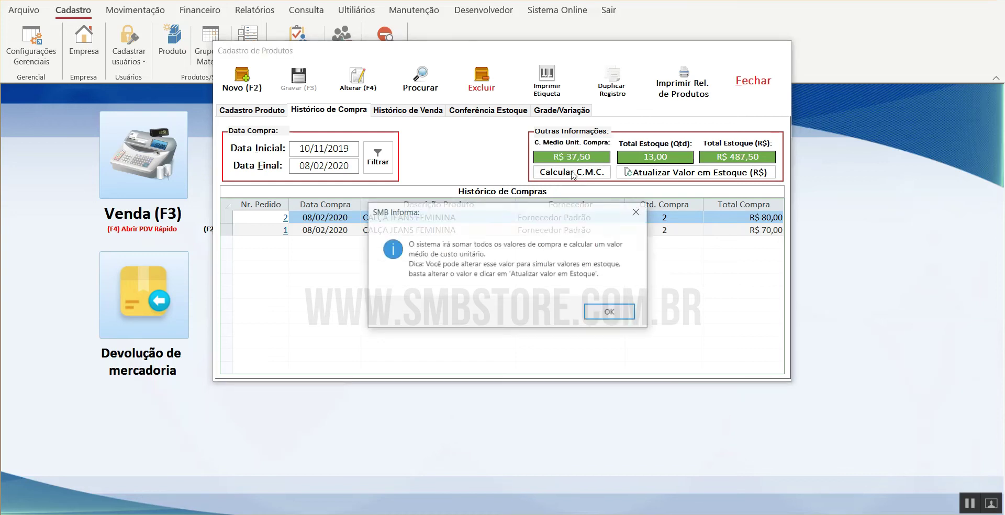
Dismiss the C.M.C. message, set the average unit purchase cost to 50 and update the stock value for CALÇA JEANS FEMININA
{"action": "left_click", "coordinate": [610, 313]}
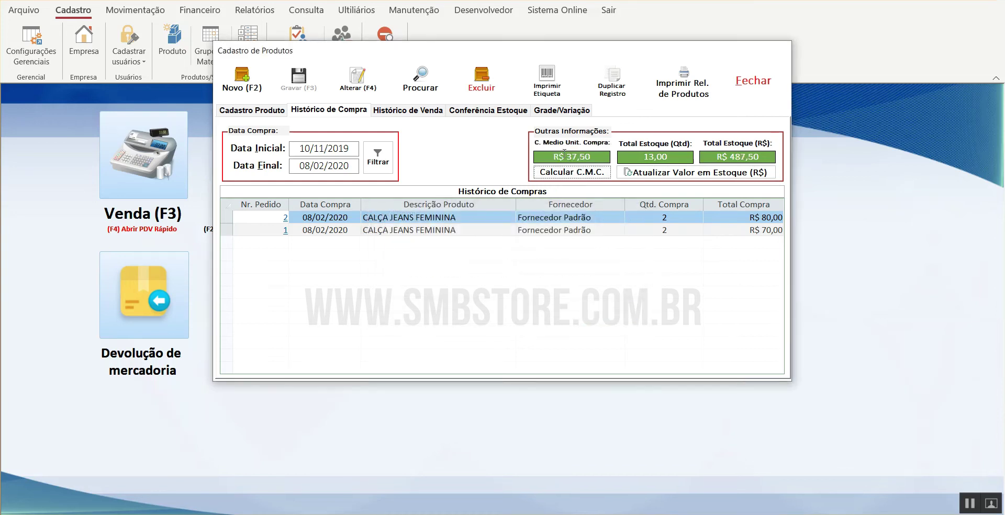
{"action": "left_click", "coordinate": [587, 155]}
{"action": "left_click", "coordinate": [354, 149]}
{"action": "left_click", "coordinate": [594, 157]}
{"action": "key", "text": "ctrl+a"}
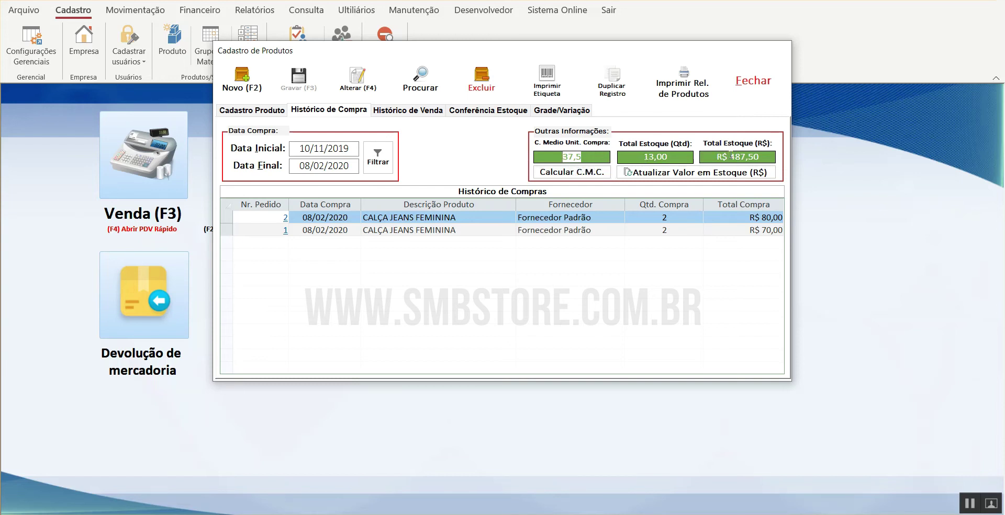
{"action": "key", "text": "Tab"}
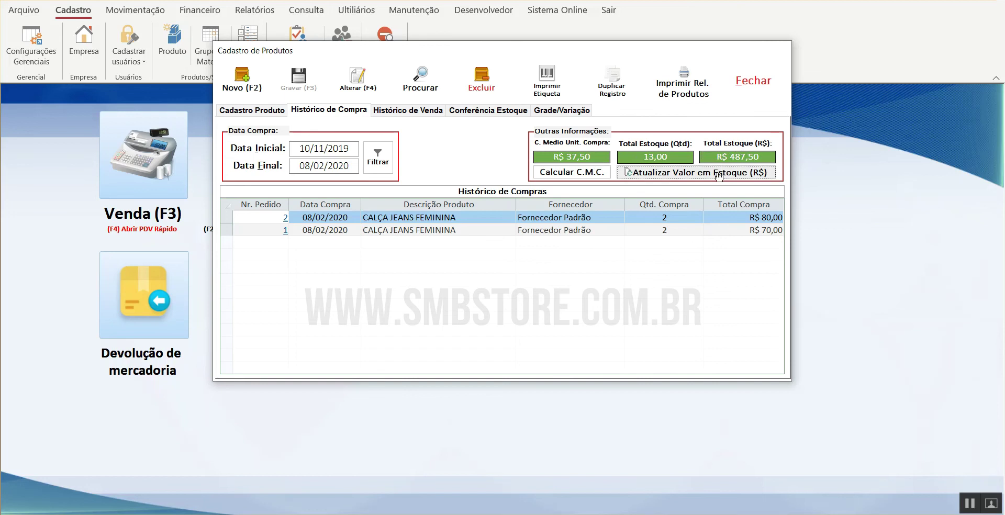
{"action": "left_click", "coordinate": [590, 157]}
{"action": "type", "text": "50"}
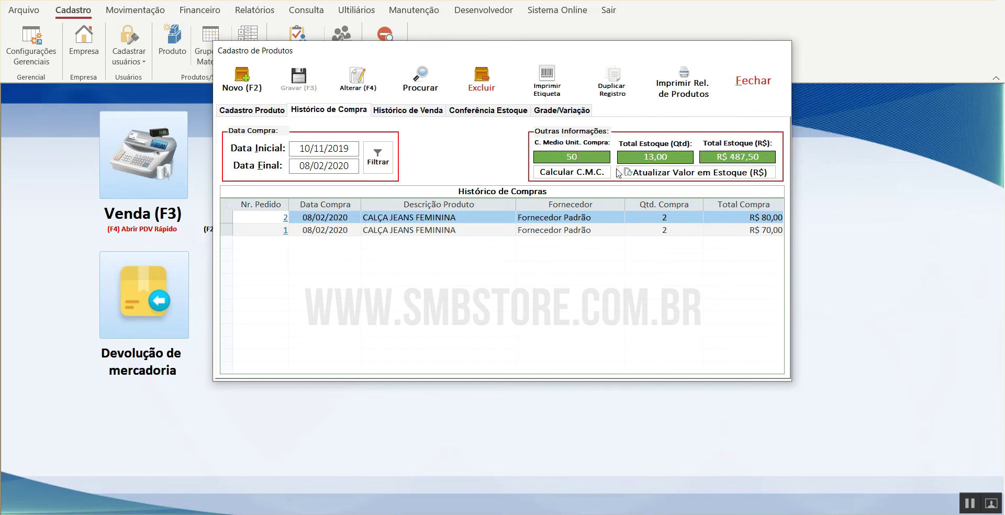
{"action": "left_click", "coordinate": [636, 172]}
Set the average unit purchase cost to 30, update the stock value, and close the product record
{"action": "left_click", "coordinate": [584, 159]}
{"action": "type", "text": "30"}
{"action": "left_click", "coordinate": [767, 172]}
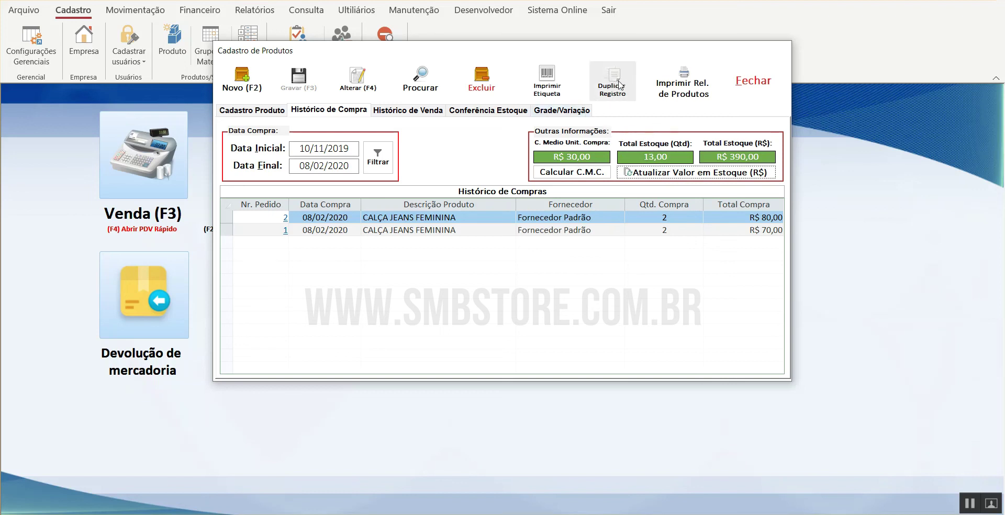
{"action": "left_click", "coordinate": [747, 84]}
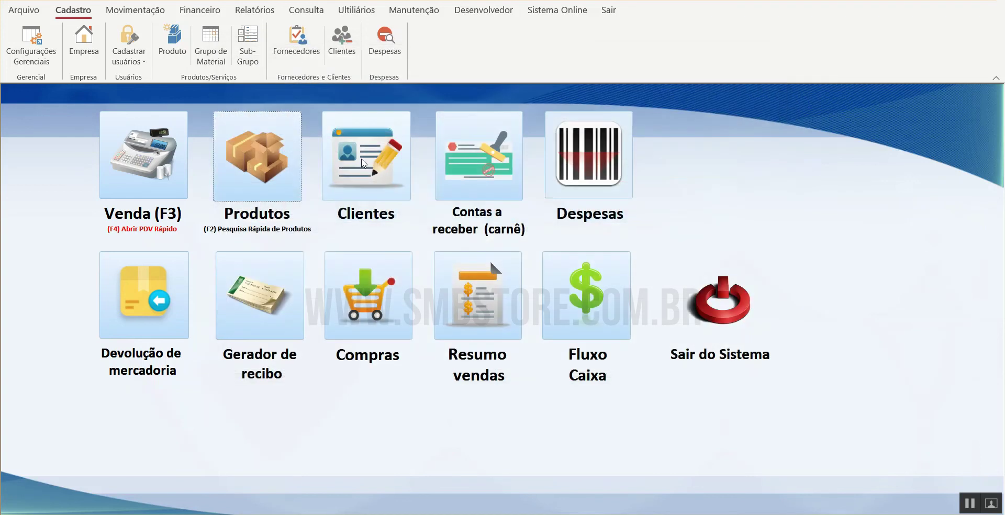
Open the customer registration and view the sales history and accounts receivable of CLIENTE PADRÃO
{"action": "left_click", "coordinate": [366, 168]}
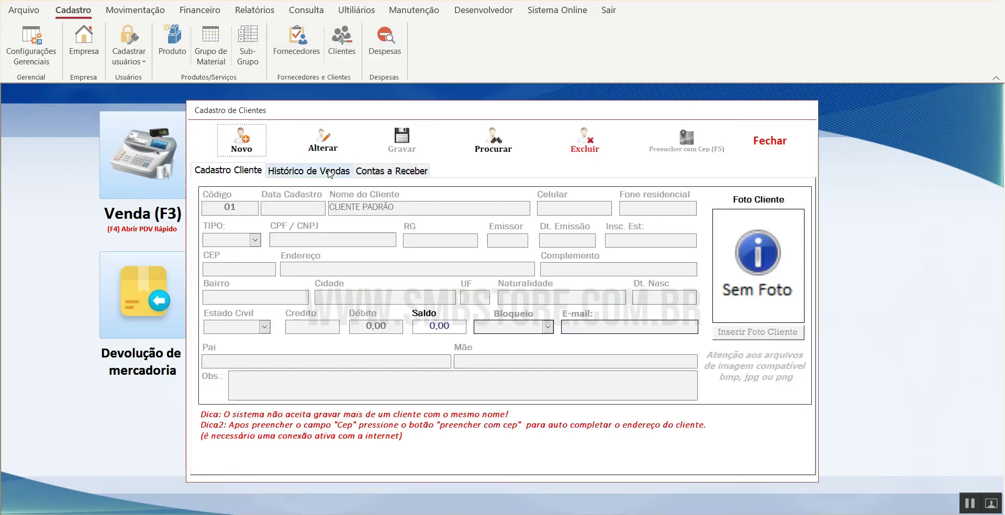
{"action": "left_click", "coordinate": [310, 171]}
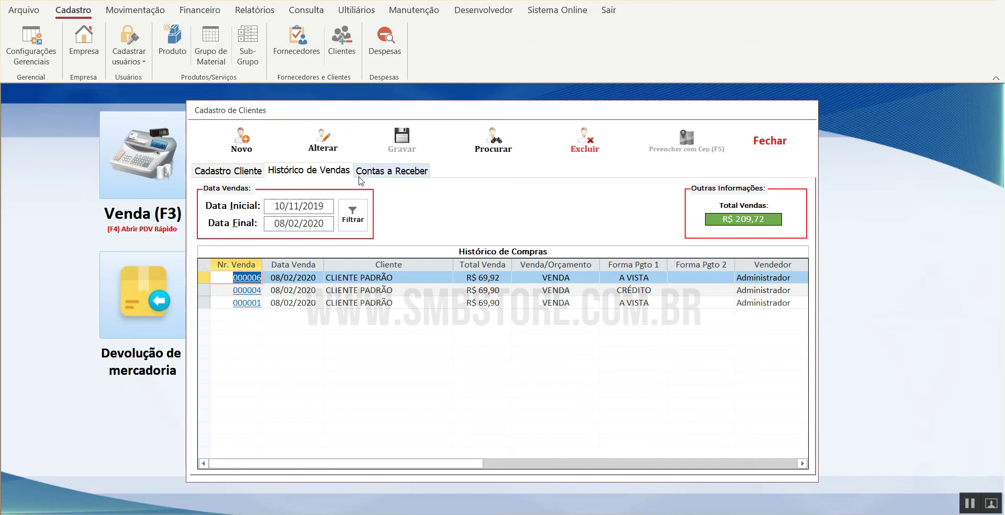
{"action": "left_click", "coordinate": [379, 173]}
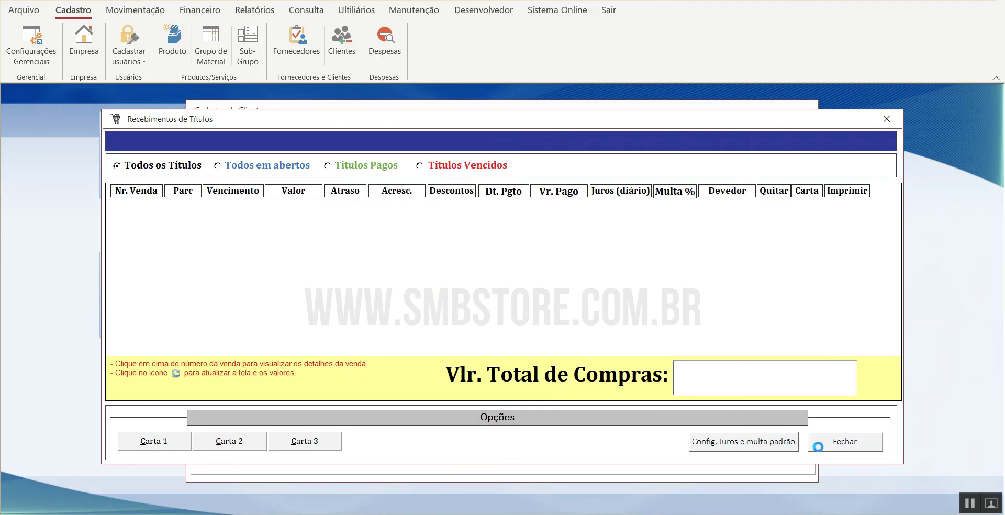
{"action": "left_click", "coordinate": [837, 444]}
Find the customer with code 2, view their sales history, and open and close the details of sale 000005
{"action": "left_click", "coordinate": [484, 202]}
{"action": "double_click", "coordinate": [465, 116]}
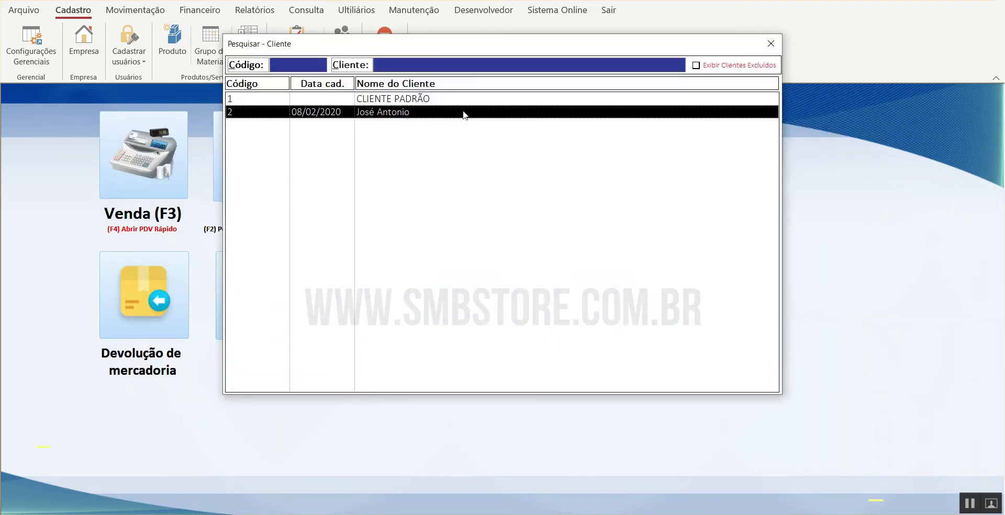
{"action": "left_click", "coordinate": [309, 170]}
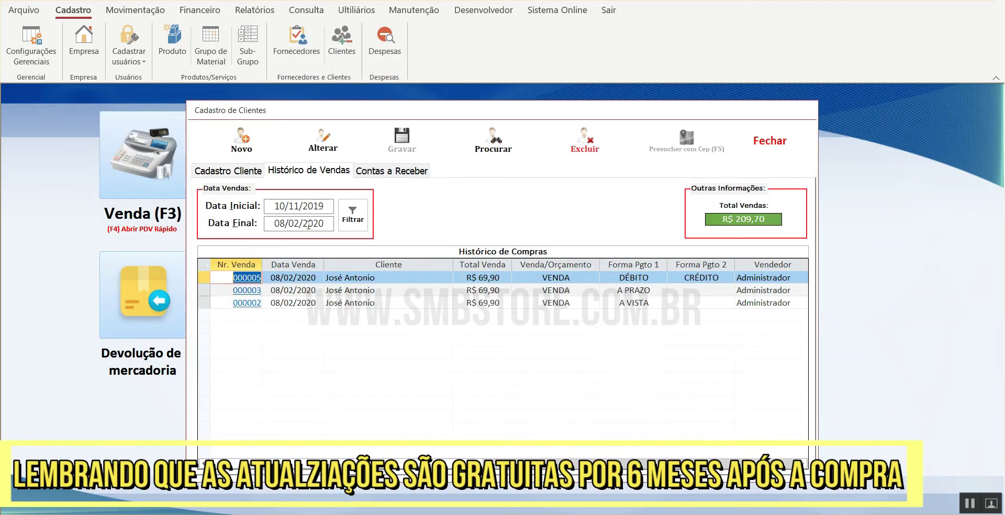
{"action": "left_click", "coordinate": [245, 280]}
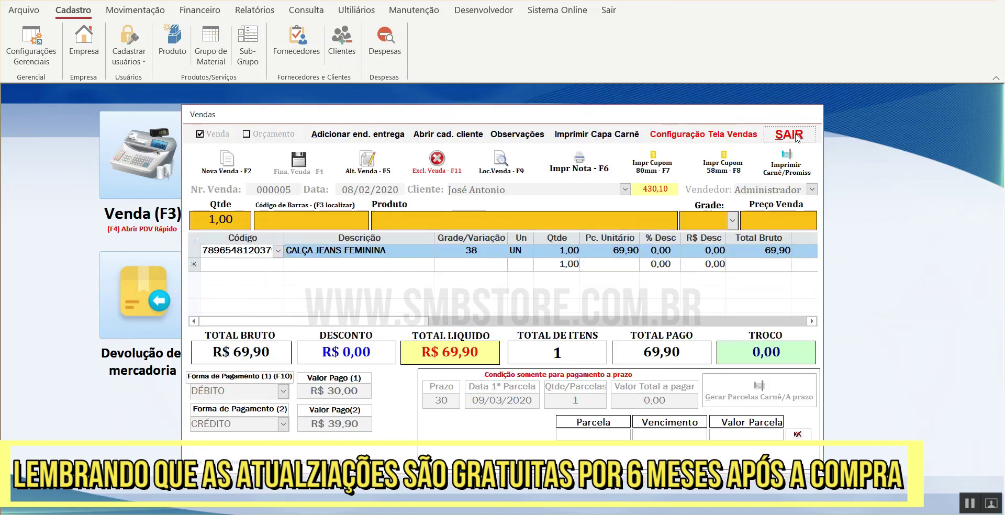
{"action": "left_click", "coordinate": [795, 137]}
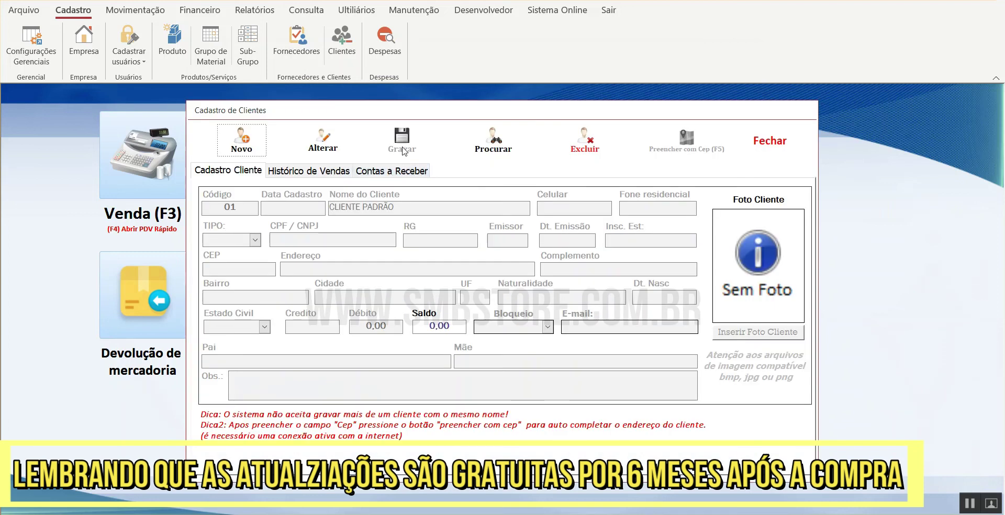
Reopen the customer record with code 2, view its accounts receivable, and close the receivables window
{"action": "left_click", "coordinate": [493, 138]}
{"action": "left_click", "coordinate": [365, 111]}
{"action": "double_click", "coordinate": [365, 111]}
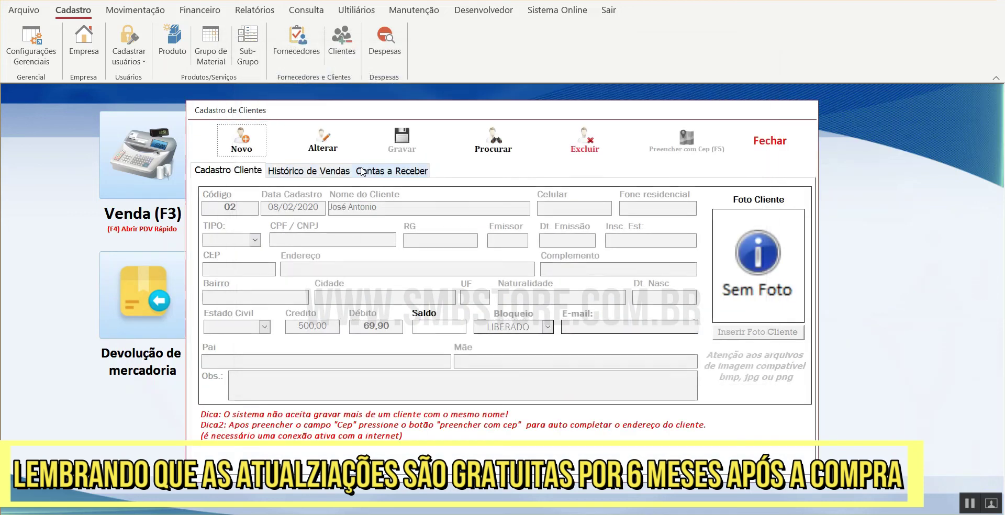
{"action": "left_click", "coordinate": [362, 170]}
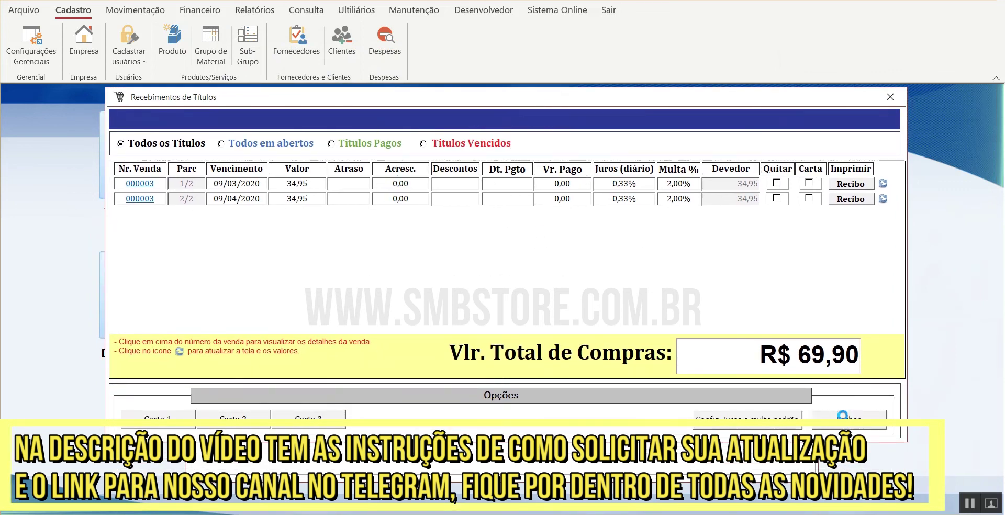
{"action": "left_click", "coordinate": [843, 417]}
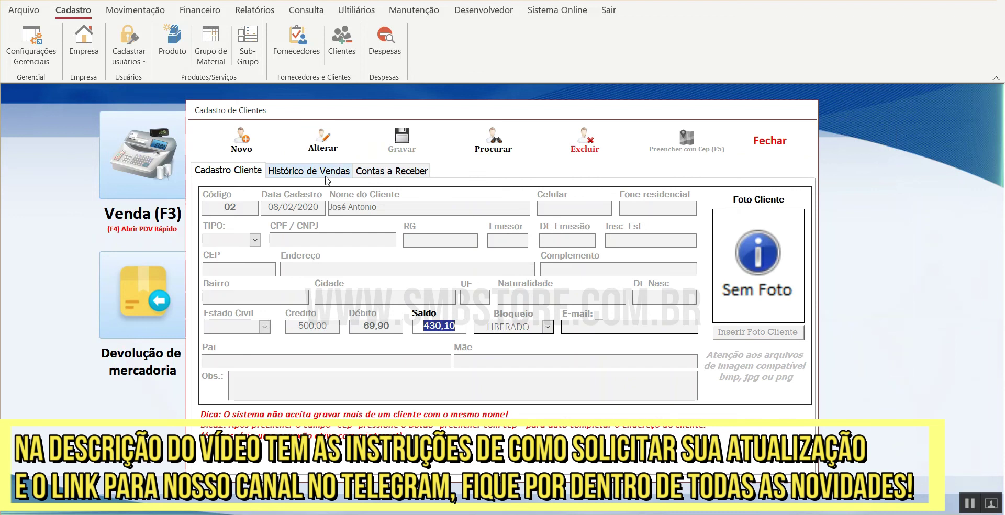